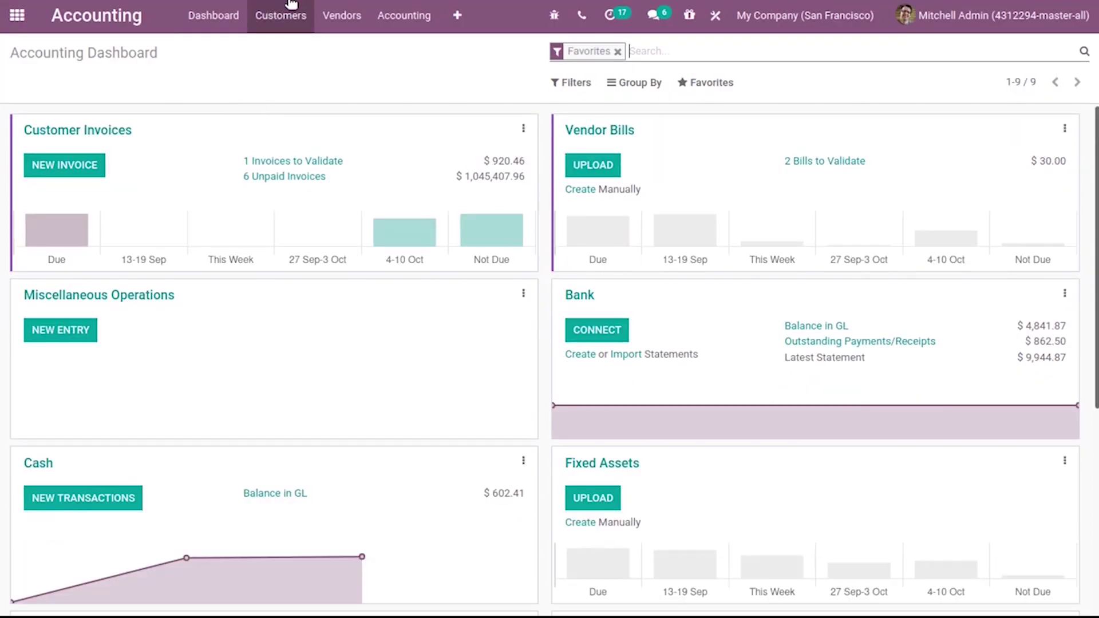
Open Deco Addict's follow-up report from the customer Follow-up Reports list.
{"action": "left_click", "coordinate": [289, 10]}
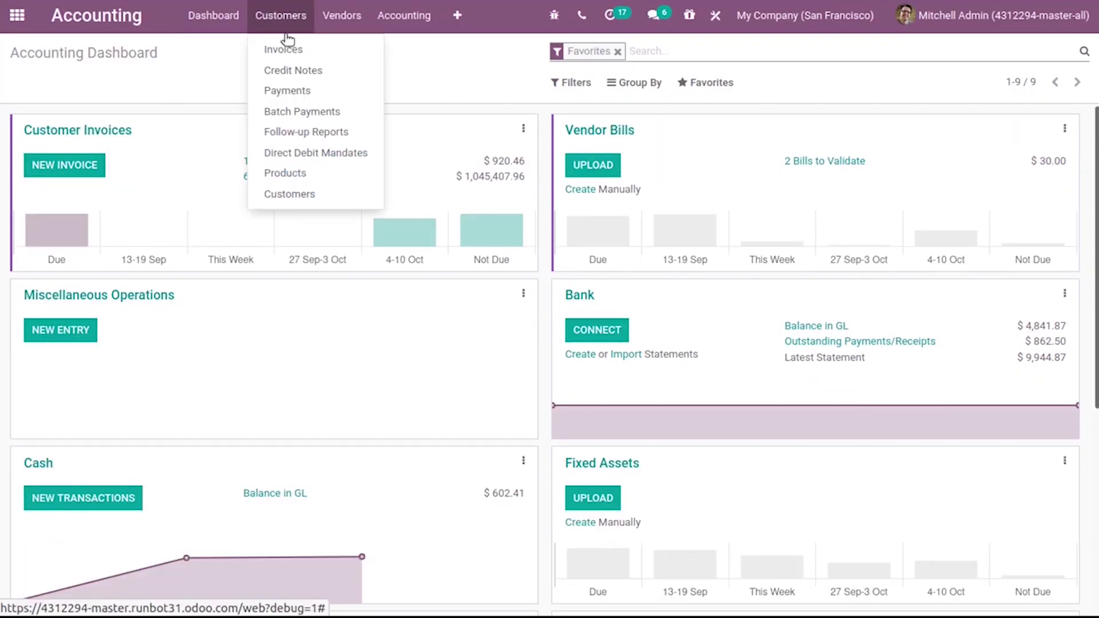
{"action": "left_click", "coordinate": [292, 134]}
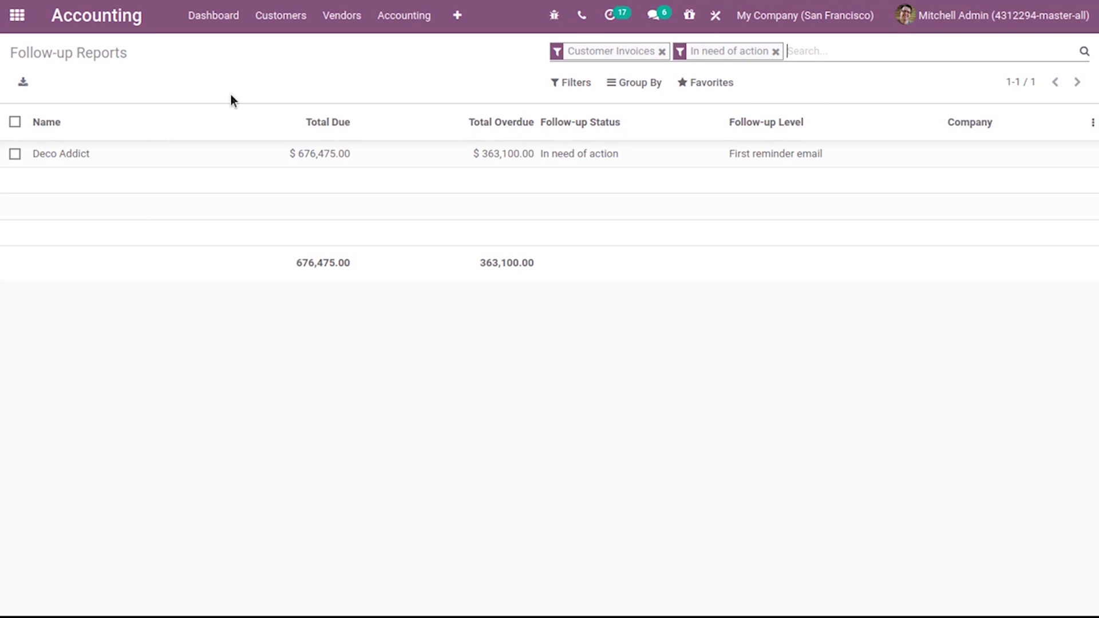
{"action": "left_click", "coordinate": [246, 159]}
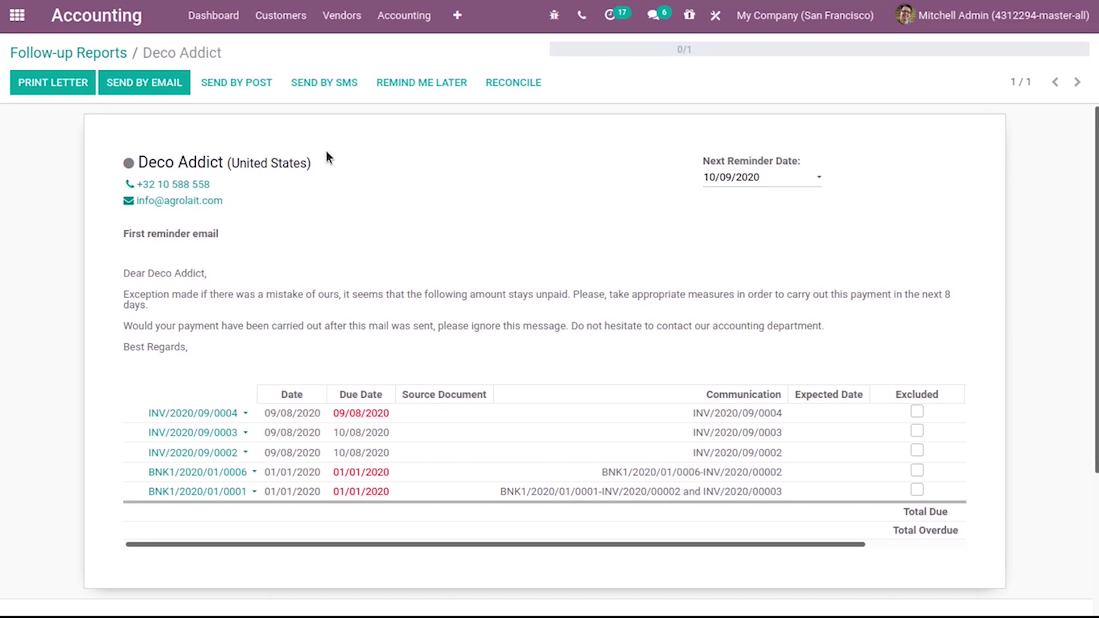
Open the Customer Invoices journal and view its Advanced Settings follow-up section.
{"action": "left_click", "coordinate": [457, 15]}
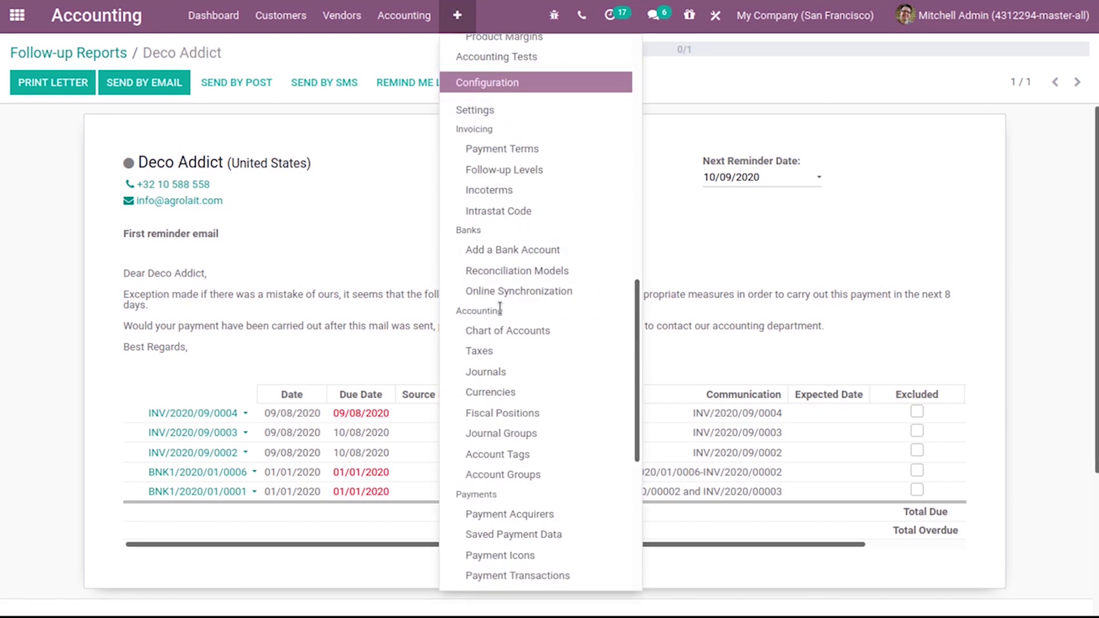
{"action": "left_click", "coordinate": [494, 374]}
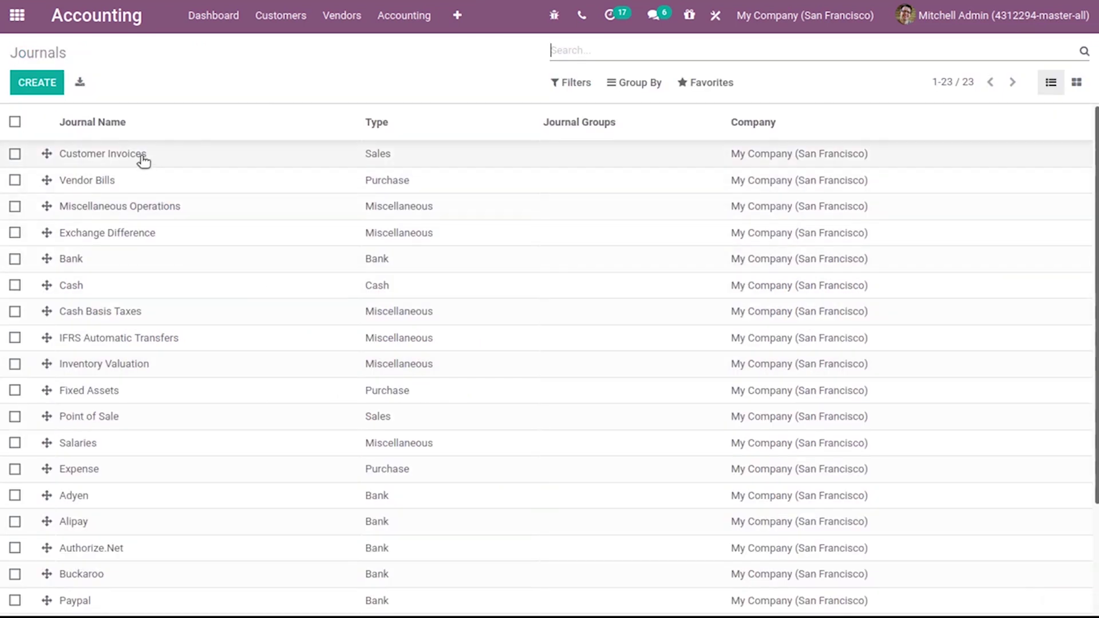
{"action": "left_click", "coordinate": [136, 158]}
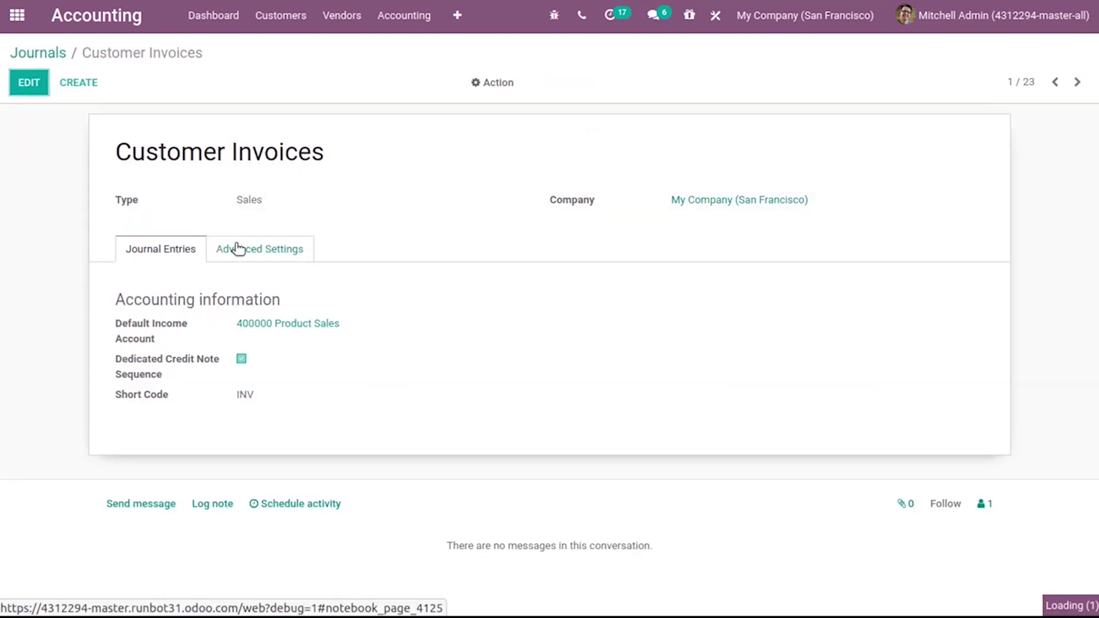
{"action": "left_click", "coordinate": [239, 249]}
{"action": "scroll", "coordinate": [161, 412], "scroll_direction": "down", "scroll_amount": 5}
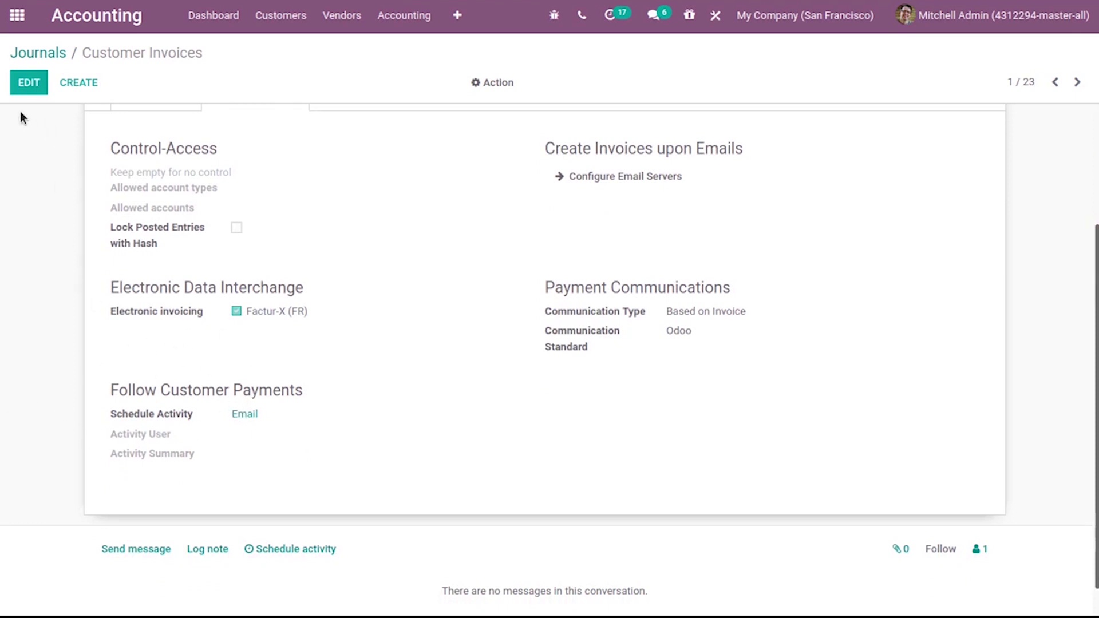
Keep Email as the journal's scheduled activity, assign it to Joel Willis, and save.
{"action": "left_click", "coordinate": [23, 81]}
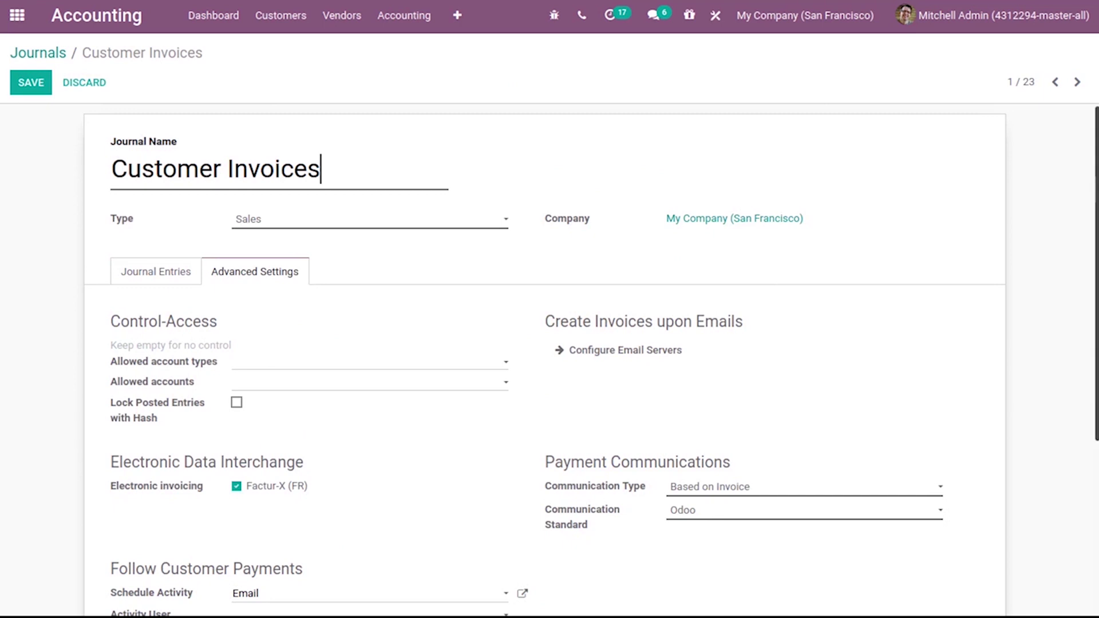
{"action": "scroll", "coordinate": [430, 332], "scroll_direction": "down", "scroll_amount": 5}
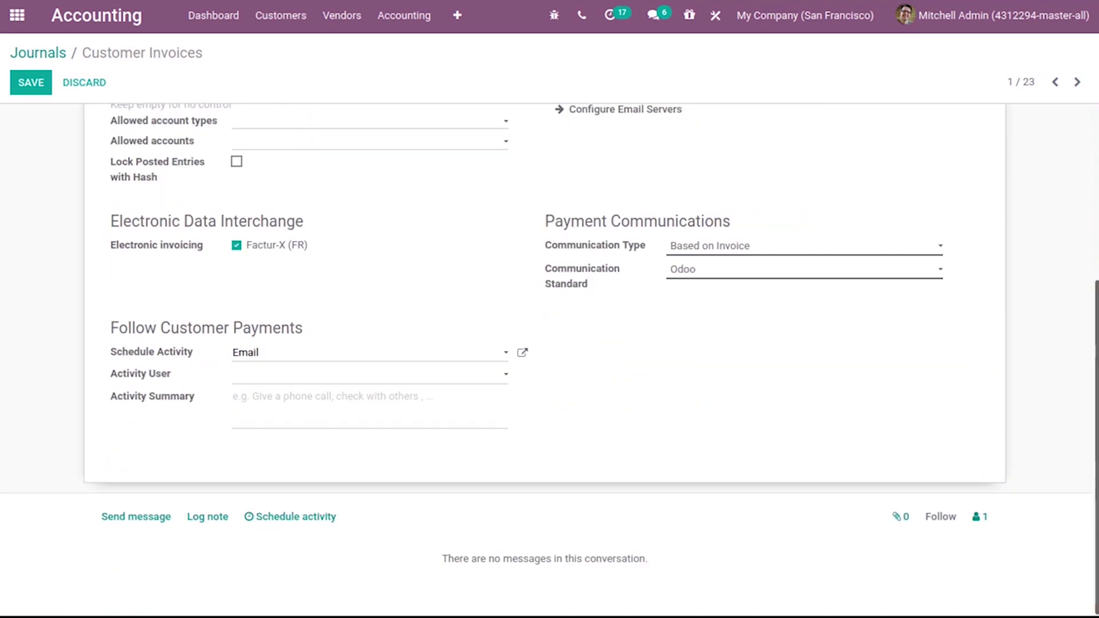
{"action": "left_click", "coordinate": [315, 359]}
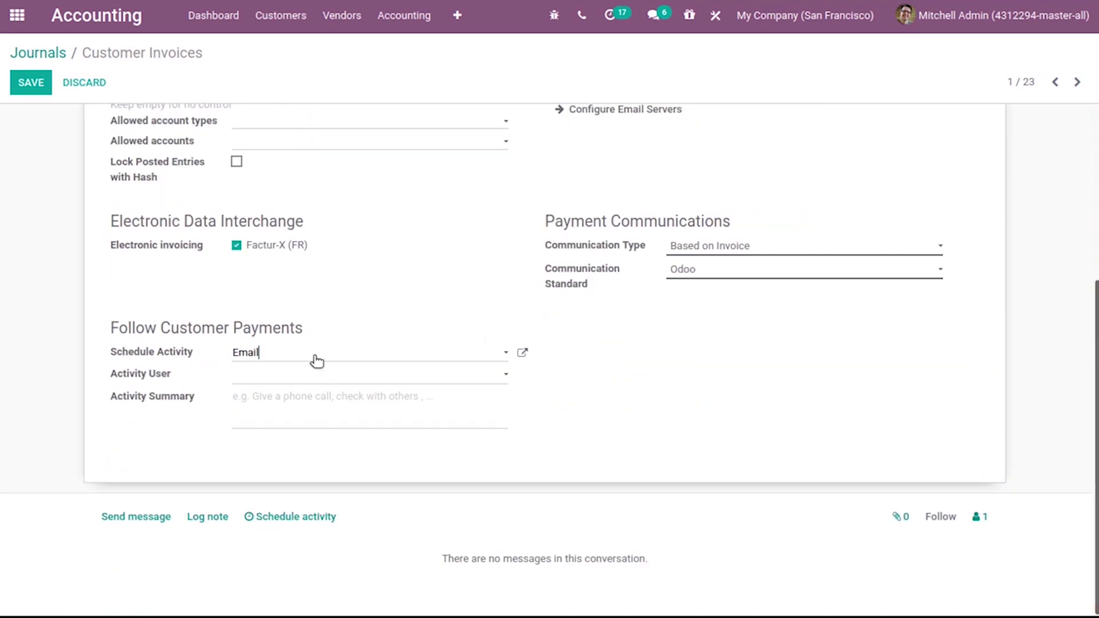
{"action": "left_click", "coordinate": [179, 350]}
{"action": "left_click", "coordinate": [163, 352]}
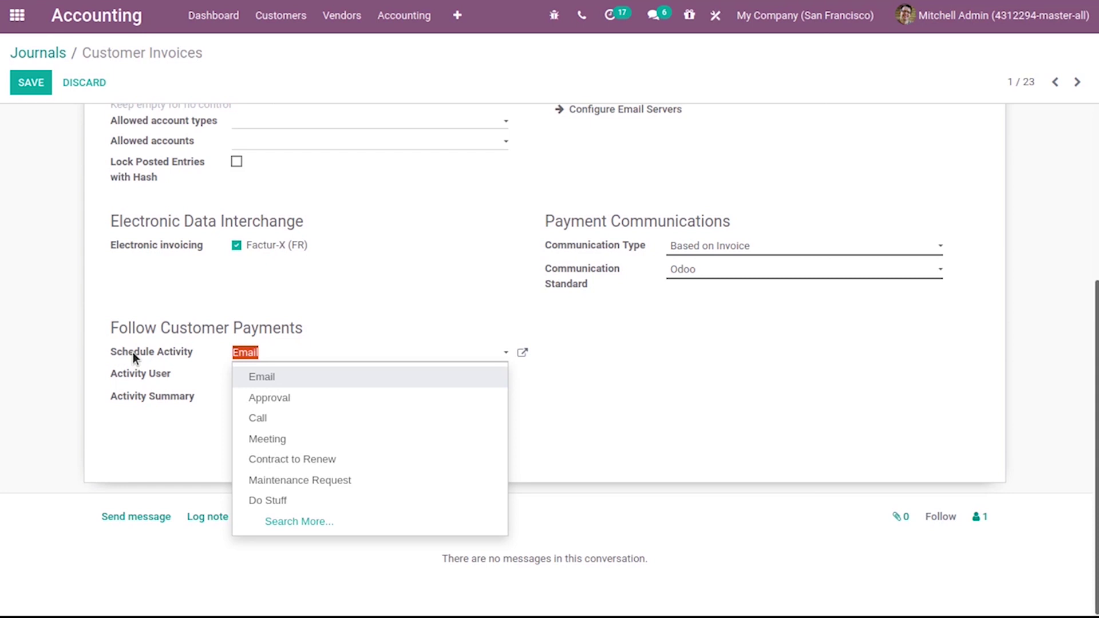
{"action": "left_click", "coordinate": [86, 356]}
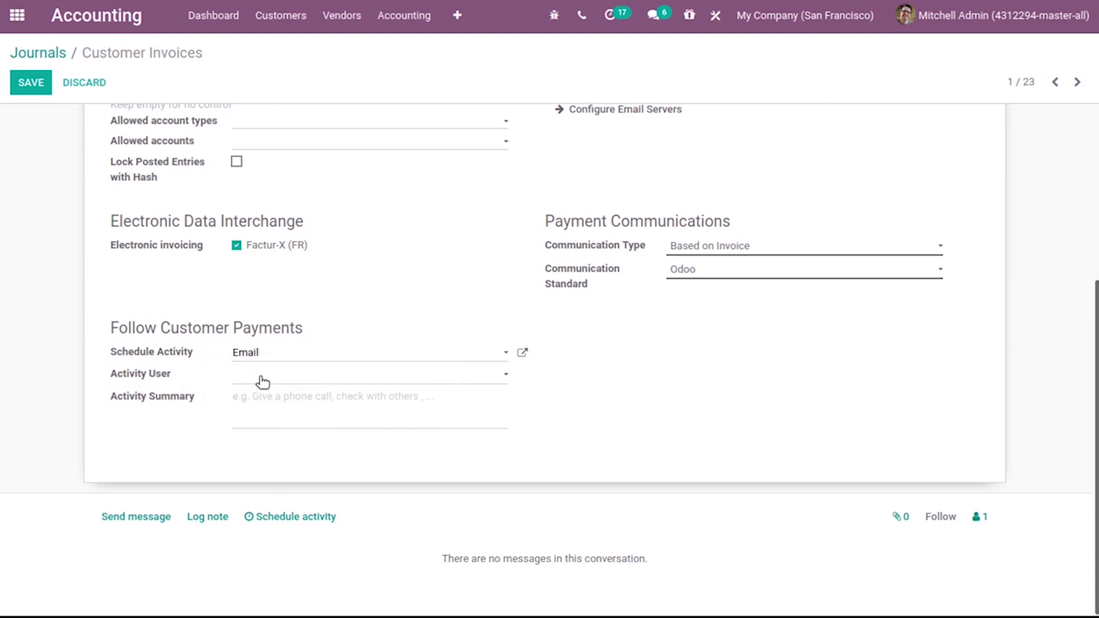
{"action": "left_click", "coordinate": [263, 377]}
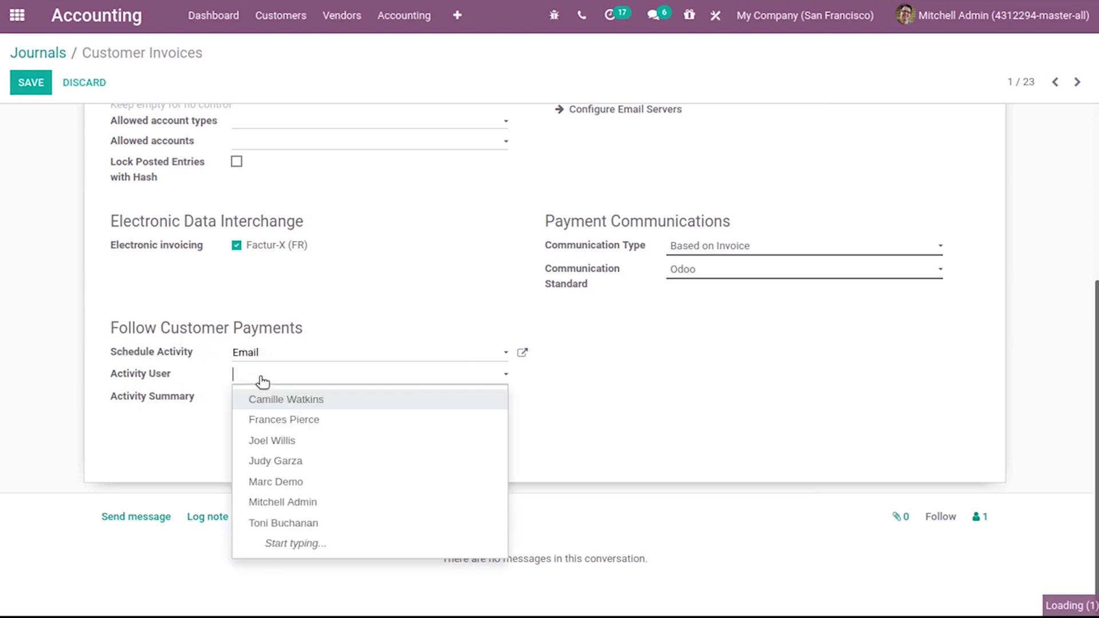
{"action": "left_click", "coordinate": [275, 440]}
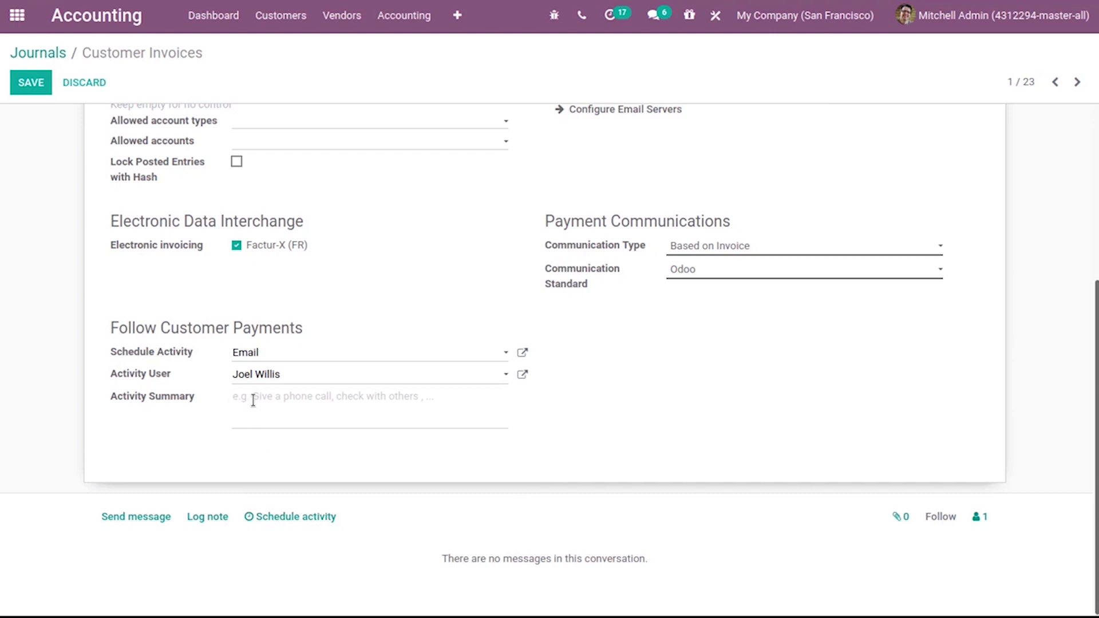
{"action": "left_click", "coordinate": [26, 87]}
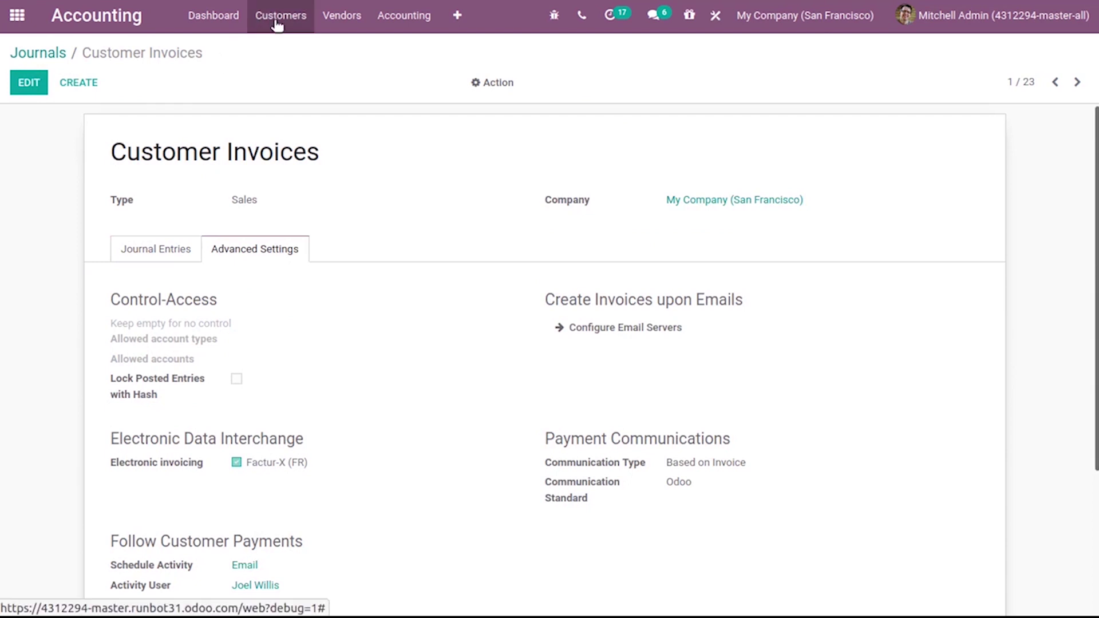
{"action": "left_click", "coordinate": [277, 21]}
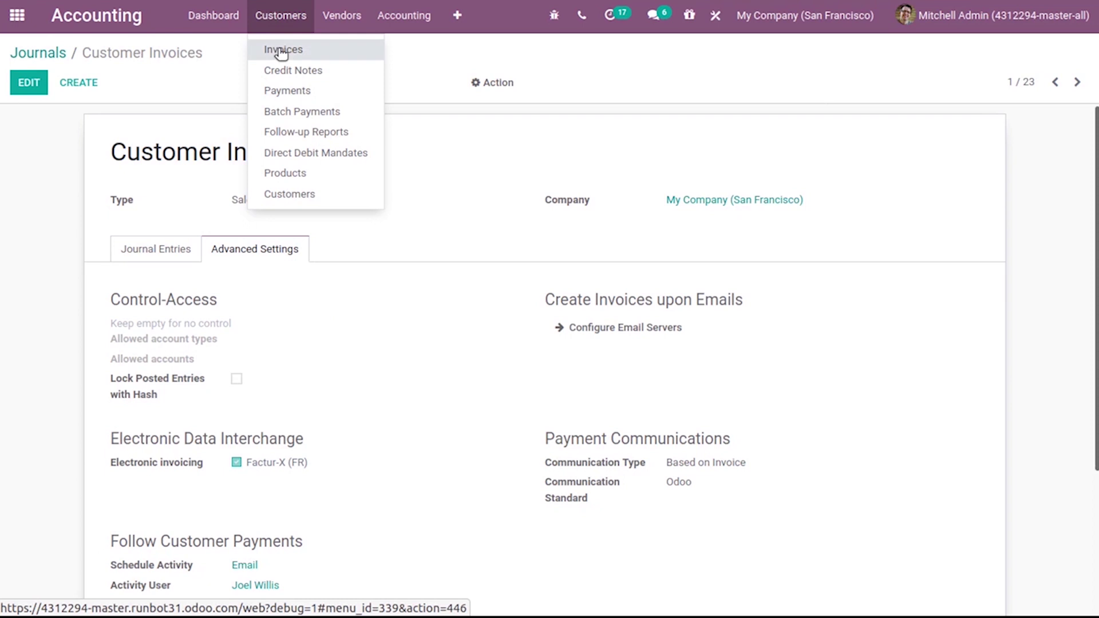
{"action": "left_click", "coordinate": [279, 50]}
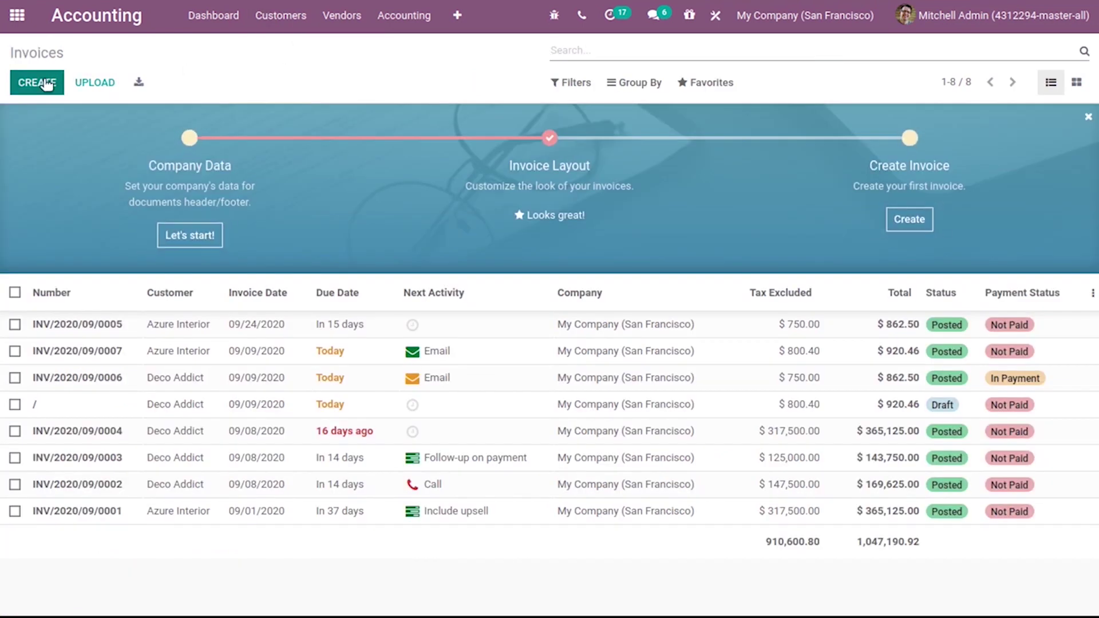
{"action": "left_click", "coordinate": [48, 86]}
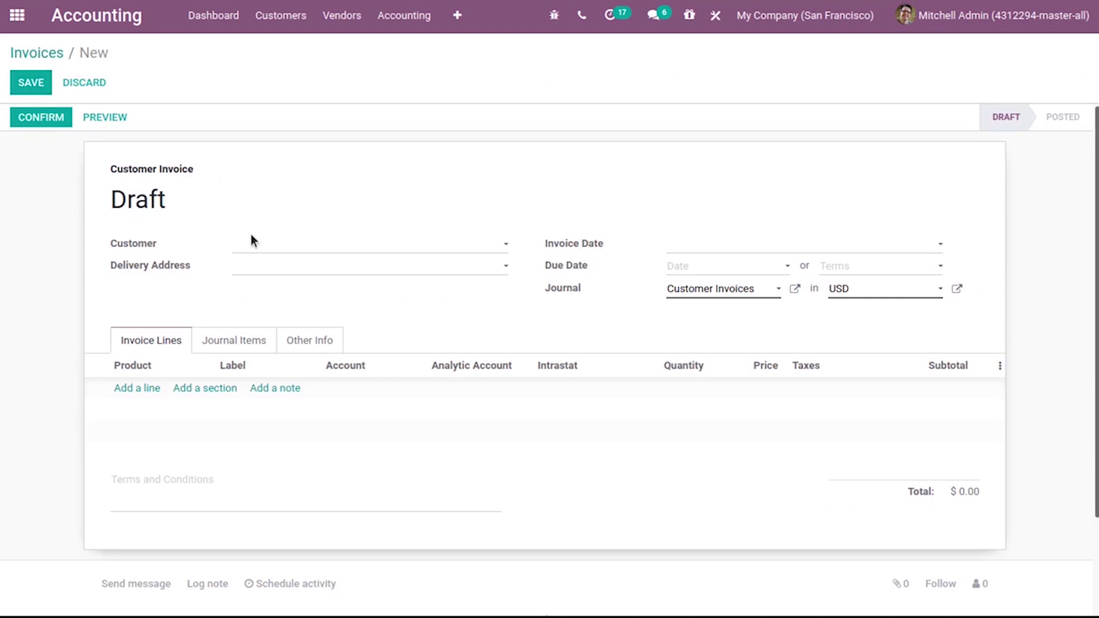
{"action": "left_click", "coordinate": [262, 246]}
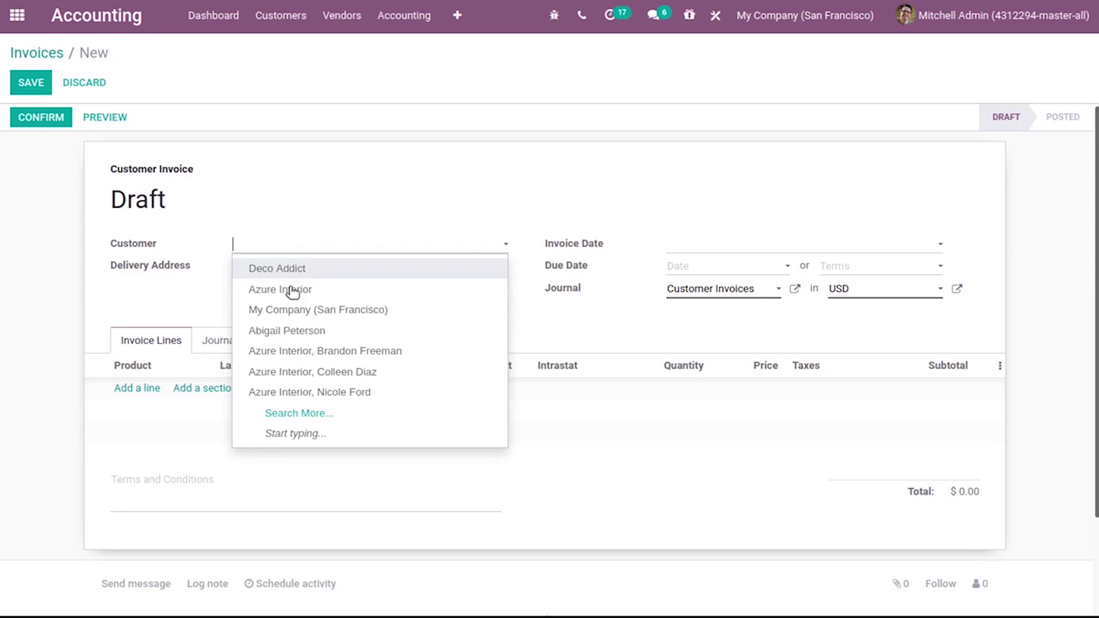
{"action": "left_click", "coordinate": [293, 343]}
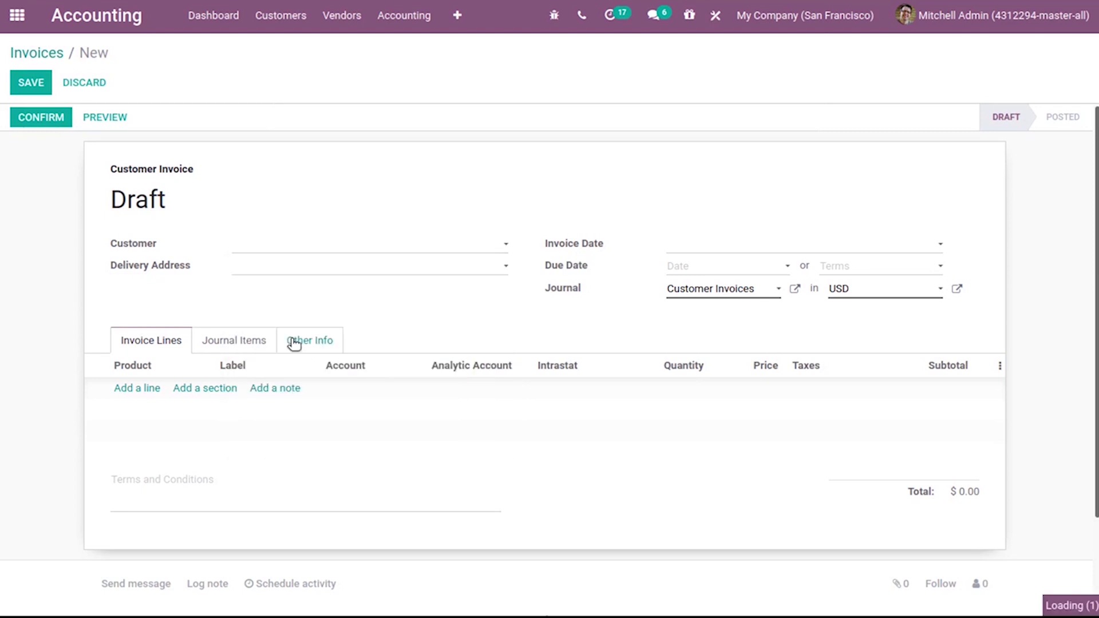
Date the invoice 09/09/2020, due 09/24/2020, with one Customizable Desk line.
{"action": "left_click", "coordinate": [703, 247]}
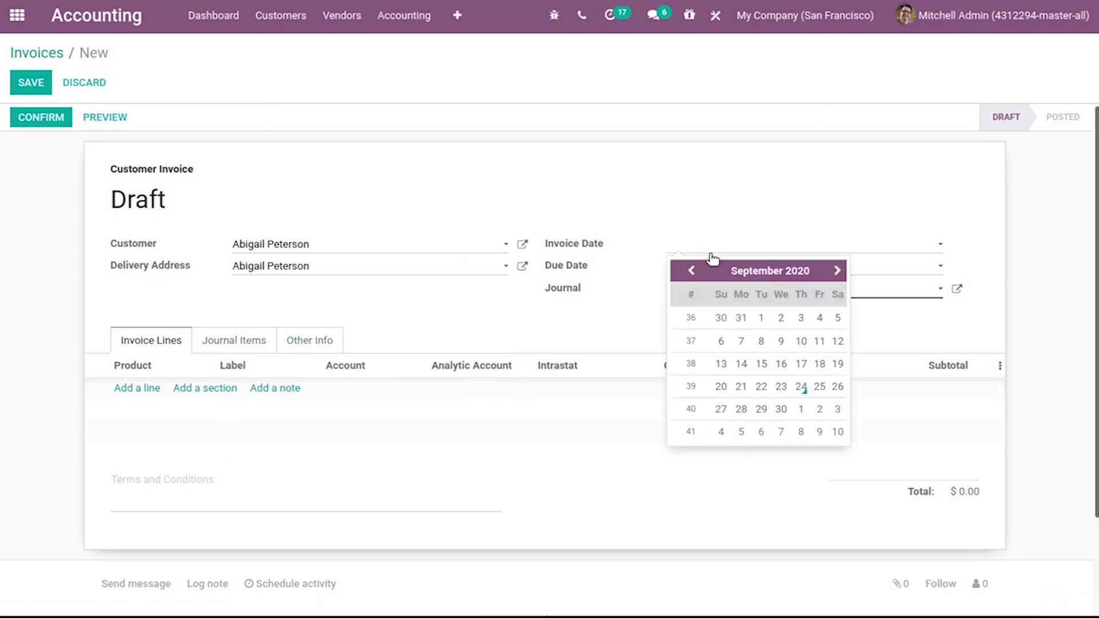
{"action": "left_click", "coordinate": [782, 341]}
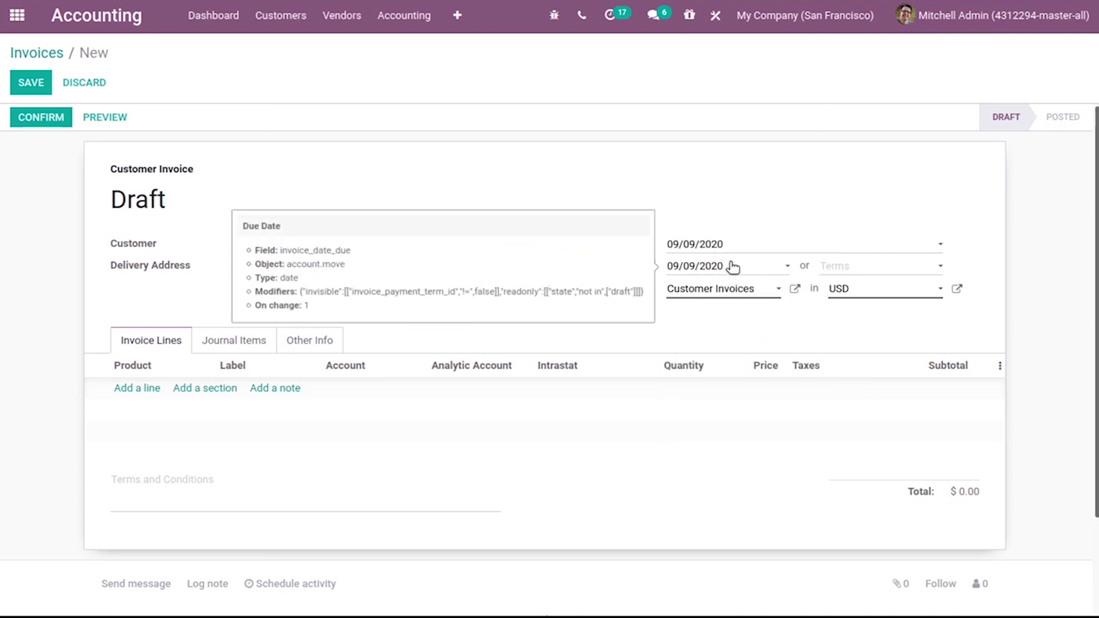
{"action": "left_click", "coordinate": [741, 271]}
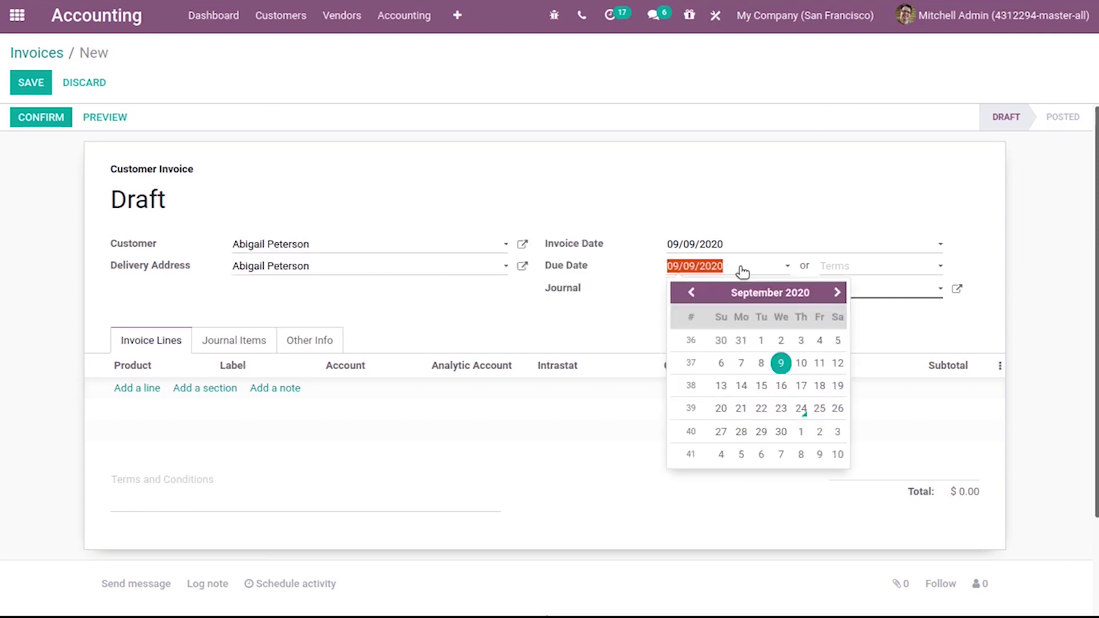
{"action": "left_click", "coordinate": [801, 408]}
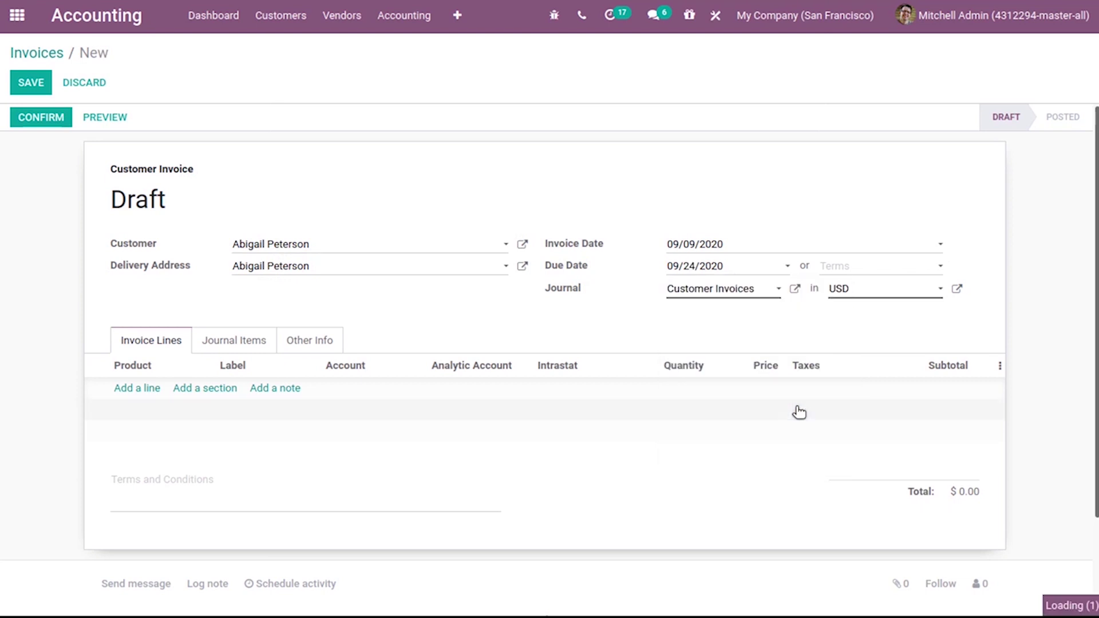
{"action": "left_click", "coordinate": [129, 389]}
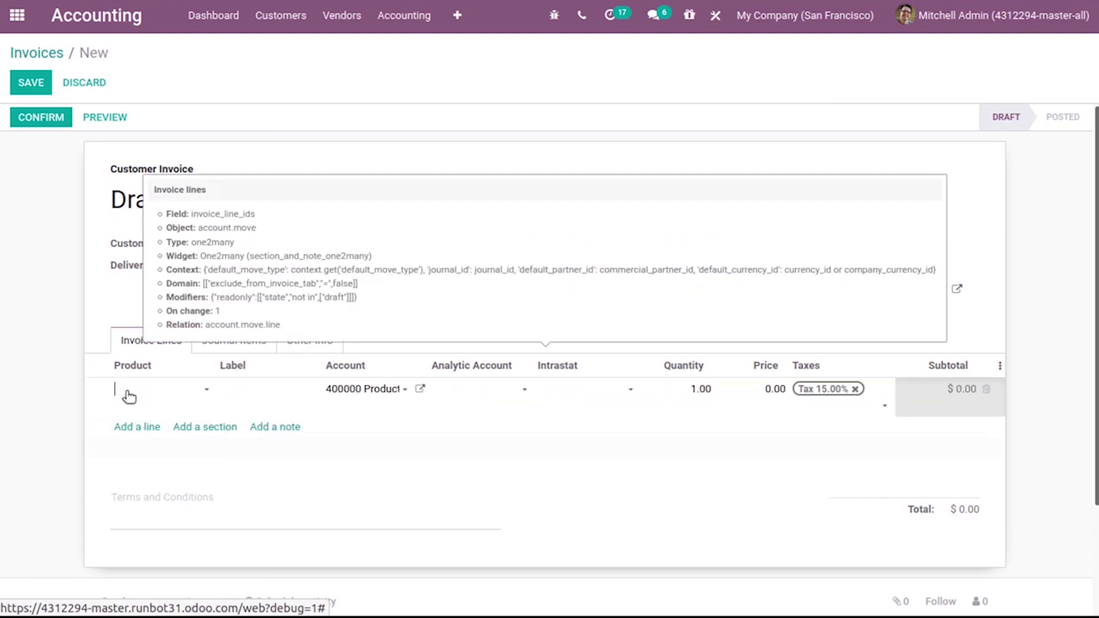
{"action": "left_click", "coordinate": [212, 518]}
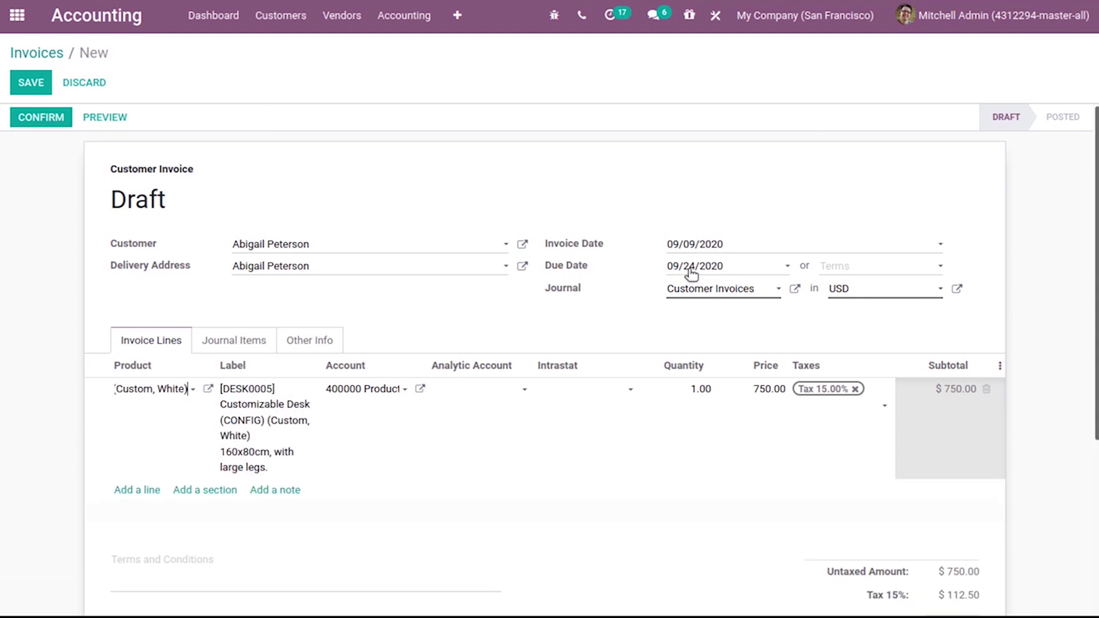
Confirm the invoice as INV/2020/09/0008 and return to the Invoices list.
{"action": "left_click", "coordinate": [35, 118]}
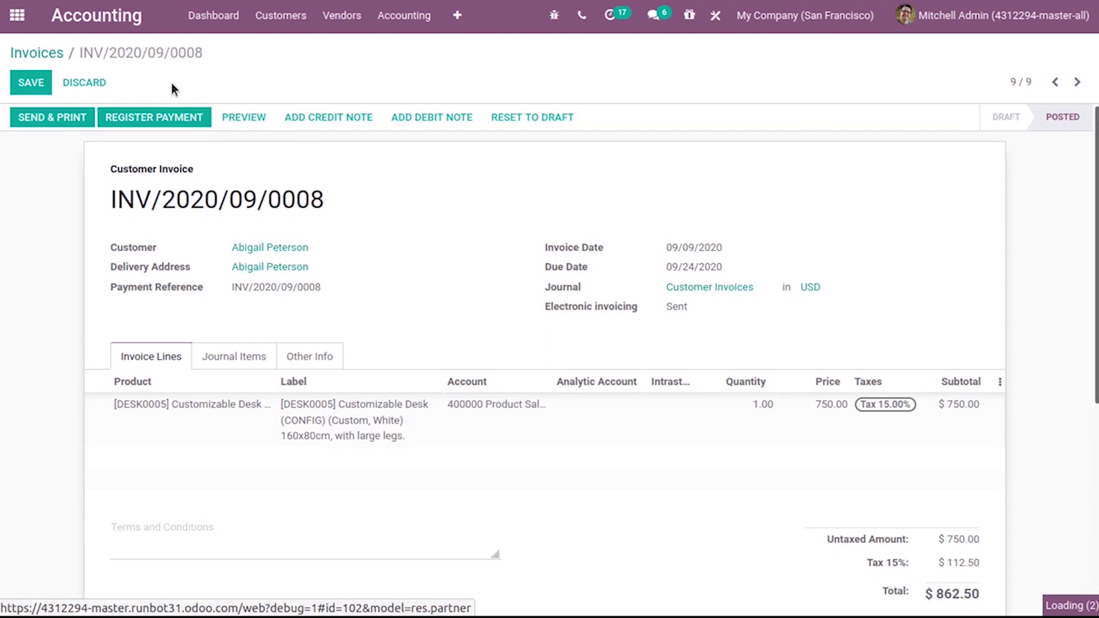
{"action": "left_click", "coordinate": [35, 55]}
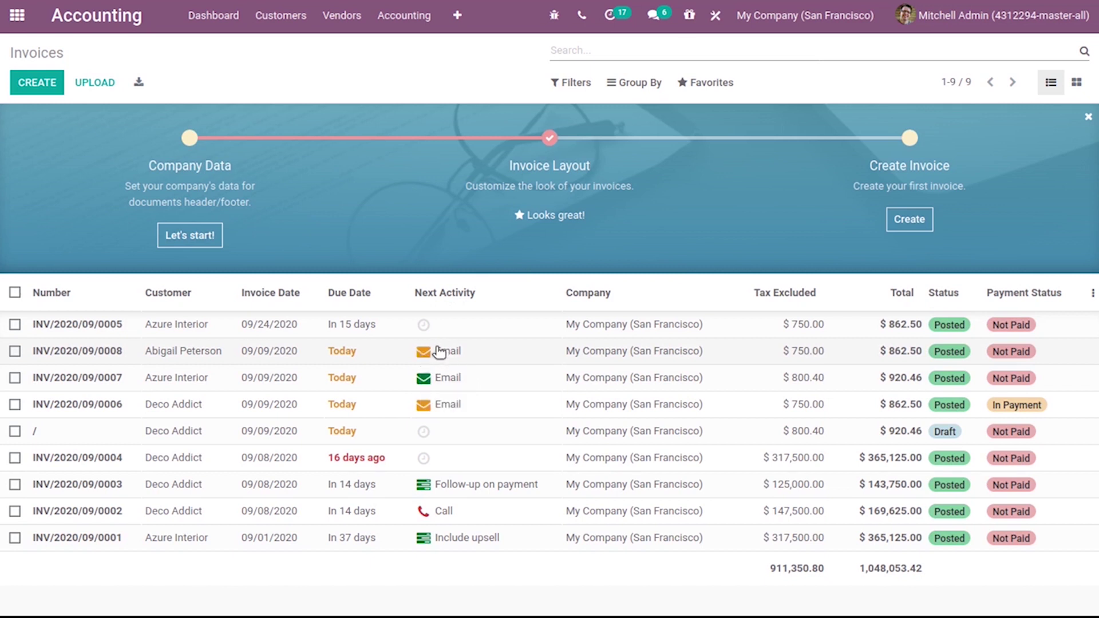
Open INV/2020/09/0008's Email activity, showing Joel Willis and due date 09/24/2020.
{"action": "left_click", "coordinate": [422, 356]}
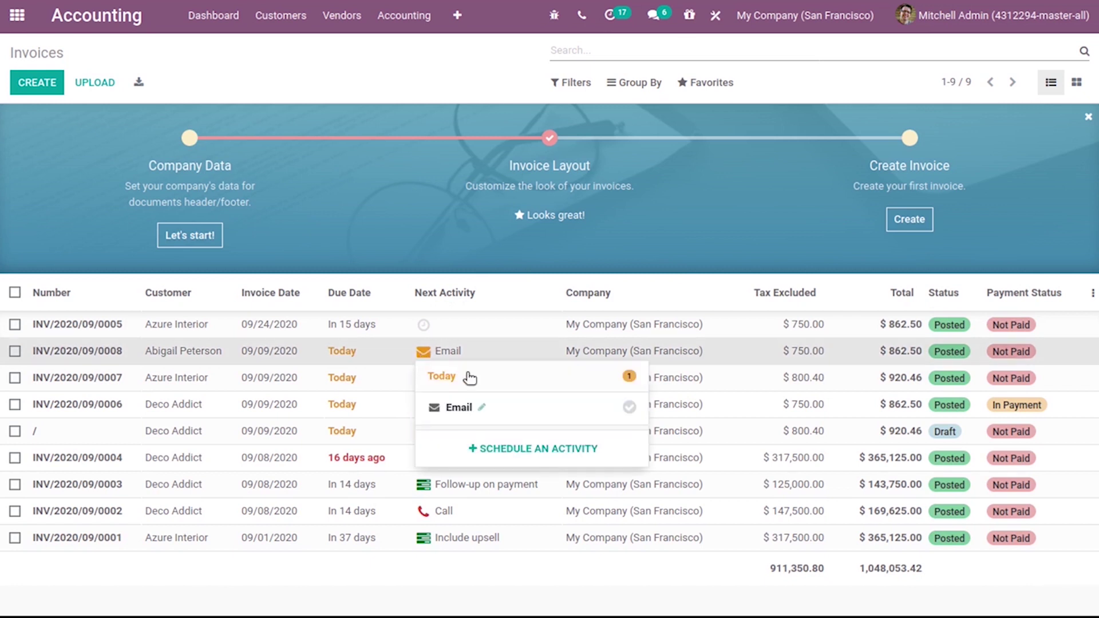
{"action": "left_click", "coordinate": [484, 410]}
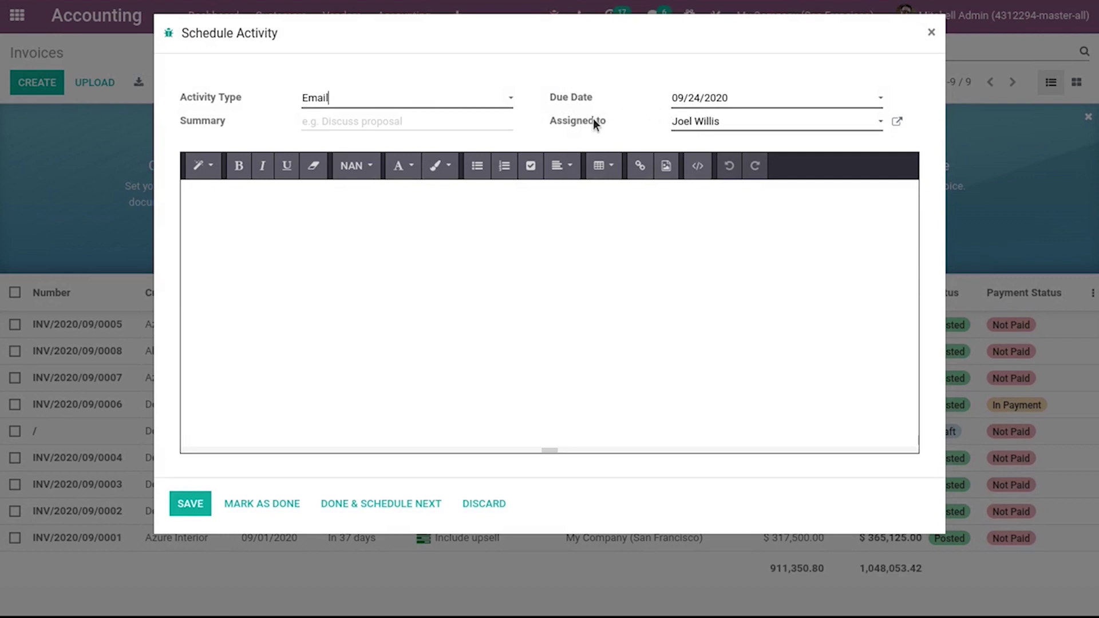
{"action": "mouse_move", "coordinate": [576, 121]}
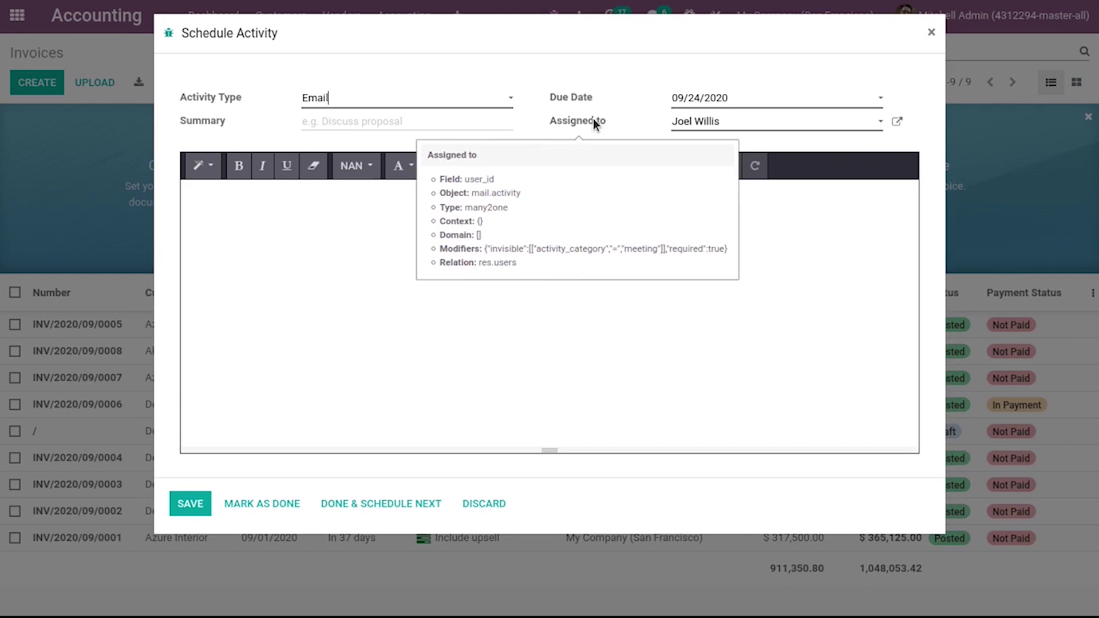
Close the Email activity details without making changes.
{"action": "left_click", "coordinate": [933, 32]}
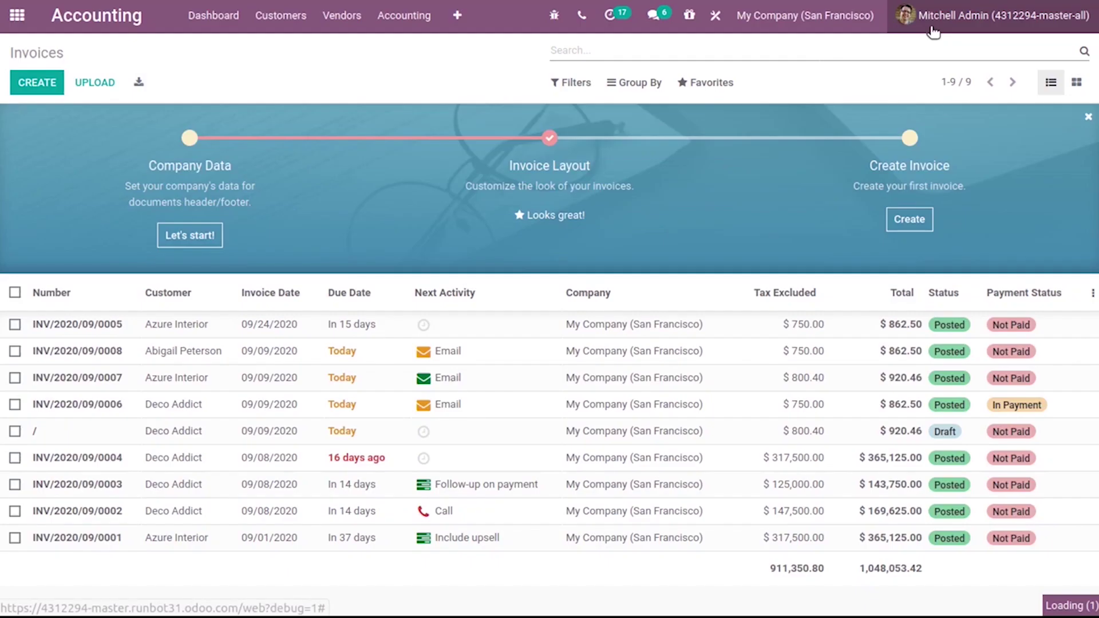